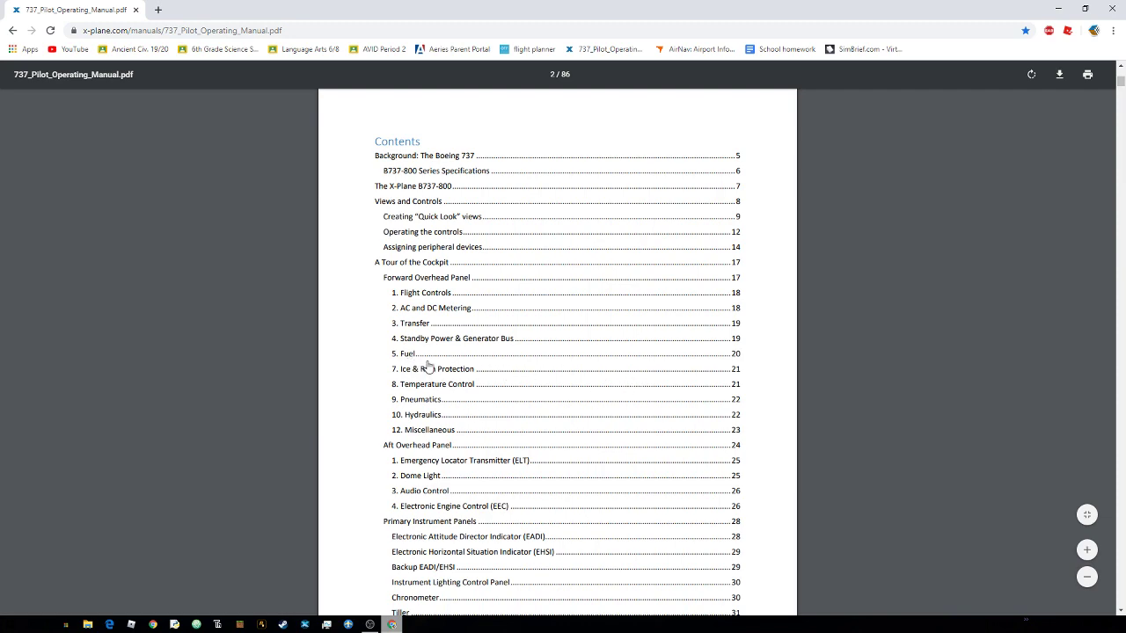
Step: Find the Fuel Calculation section with its Load Sheet Tables on page 56 of the 737 Pilot Operating Manual
{"action": "scroll", "coordinate": [817, 281], "scroll_direction": "down", "scroll_amount": 4}
{"action": "scroll", "coordinate": [628, 278], "scroll_direction": "up", "scroll_amount": 3}
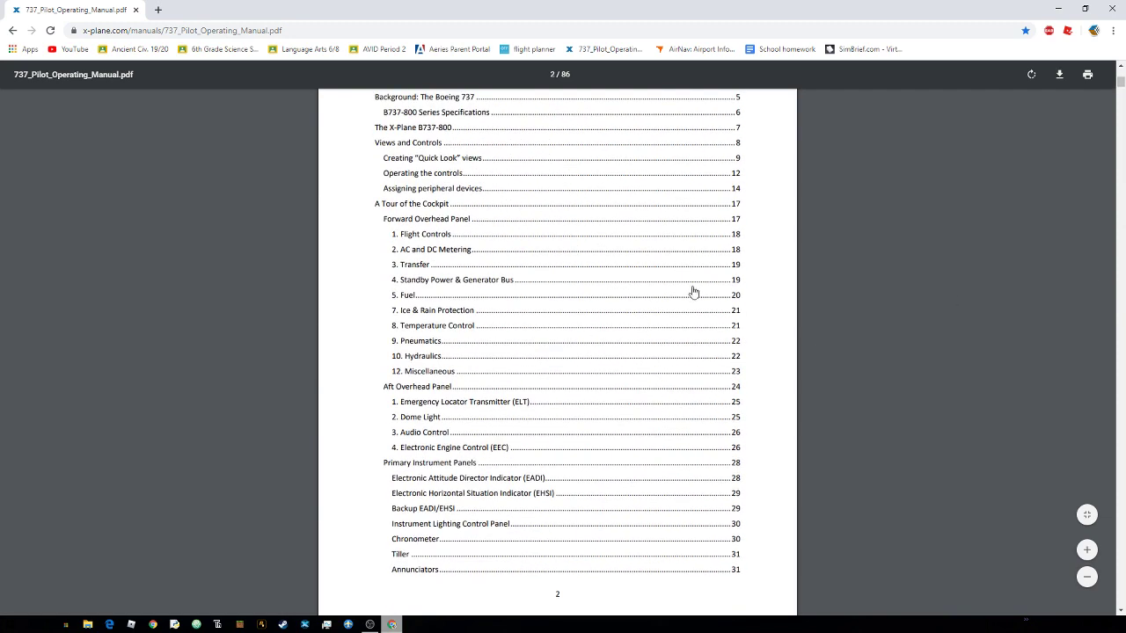
{"action": "scroll", "coordinate": [645, 340], "scroll_direction": "down", "scroll_amount": 10}
{"action": "scroll", "coordinate": [651, 335], "scroll_direction": "down", "scroll_amount": 20}
{"action": "scroll", "coordinate": [664, 345], "scroll_direction": "down", "scroll_amount": 20}
{"action": "scroll", "coordinate": [646, 347], "scroll_direction": "down", "scroll_amount": 2}
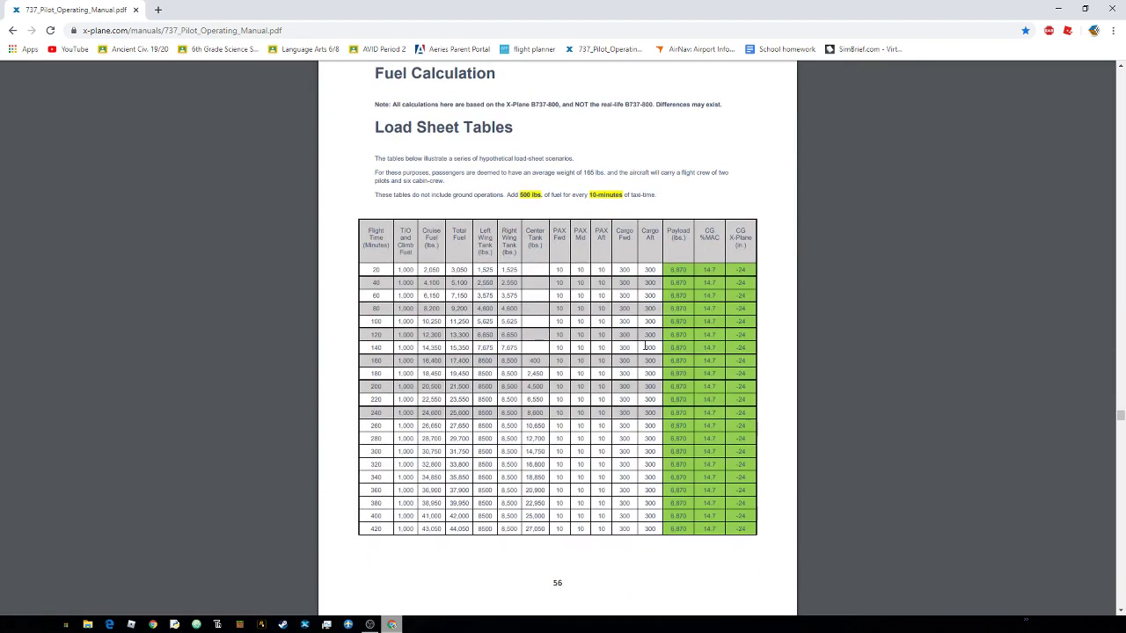
{"action": "scroll", "coordinate": [668, 339], "scroll_direction": "up", "scroll_amount": 1}
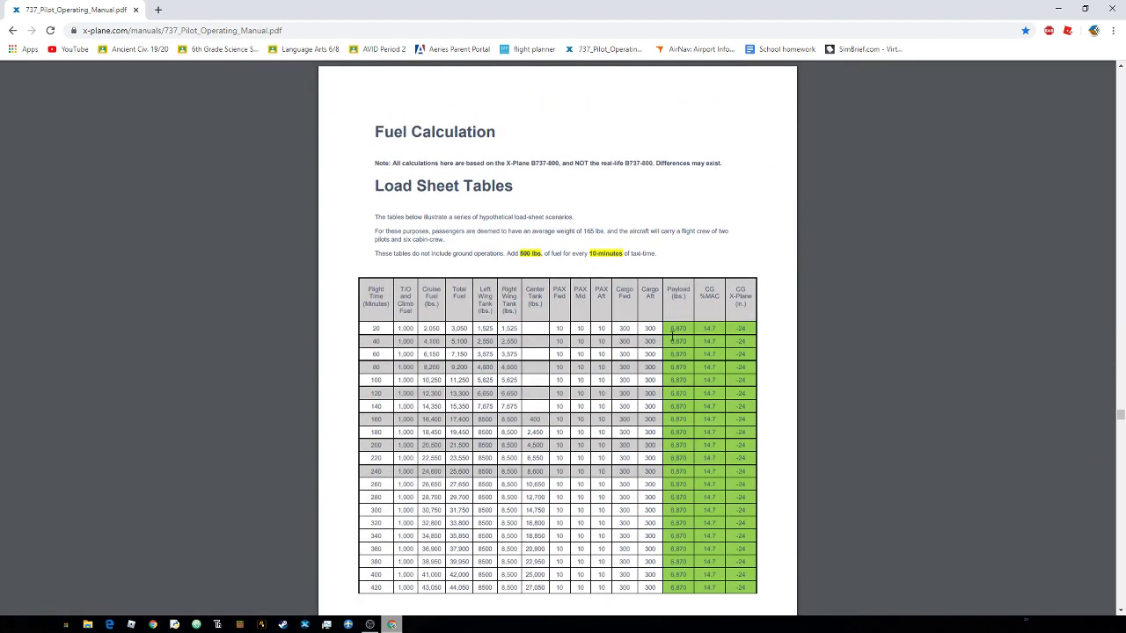
{"action": "scroll", "coordinate": [616, 334], "scroll_direction": "down", "scroll_amount": 2}
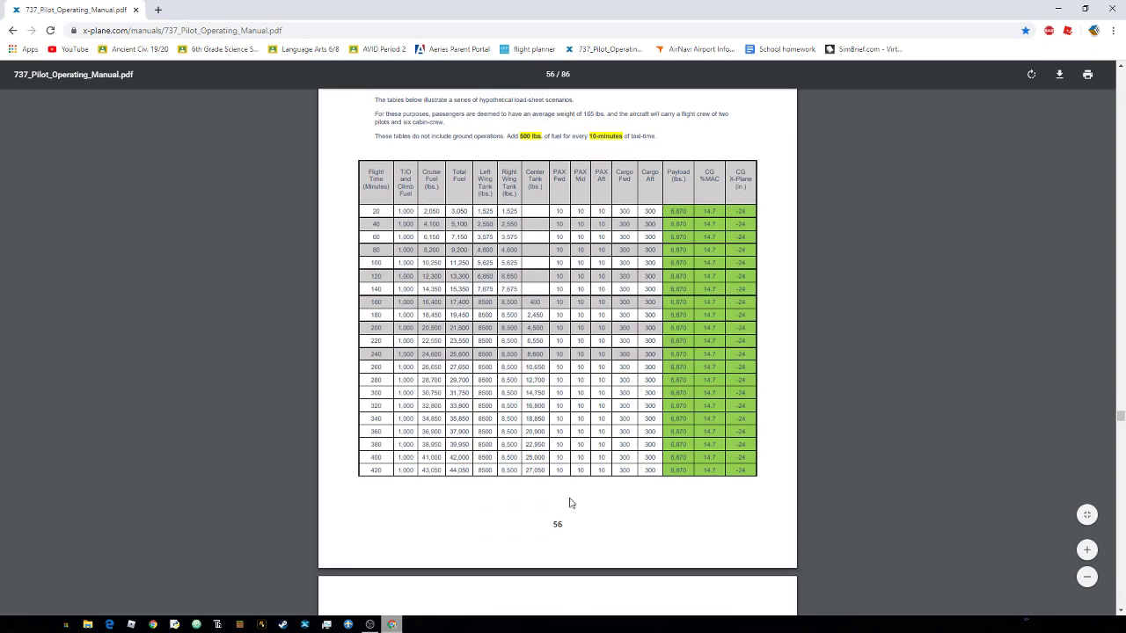
{"action": "scroll", "coordinate": [587, 498], "scroll_direction": "up", "scroll_amount": 1}
{"action": "scroll", "coordinate": [567, 264], "scroll_direction": "up", "scroll_amount": 1}
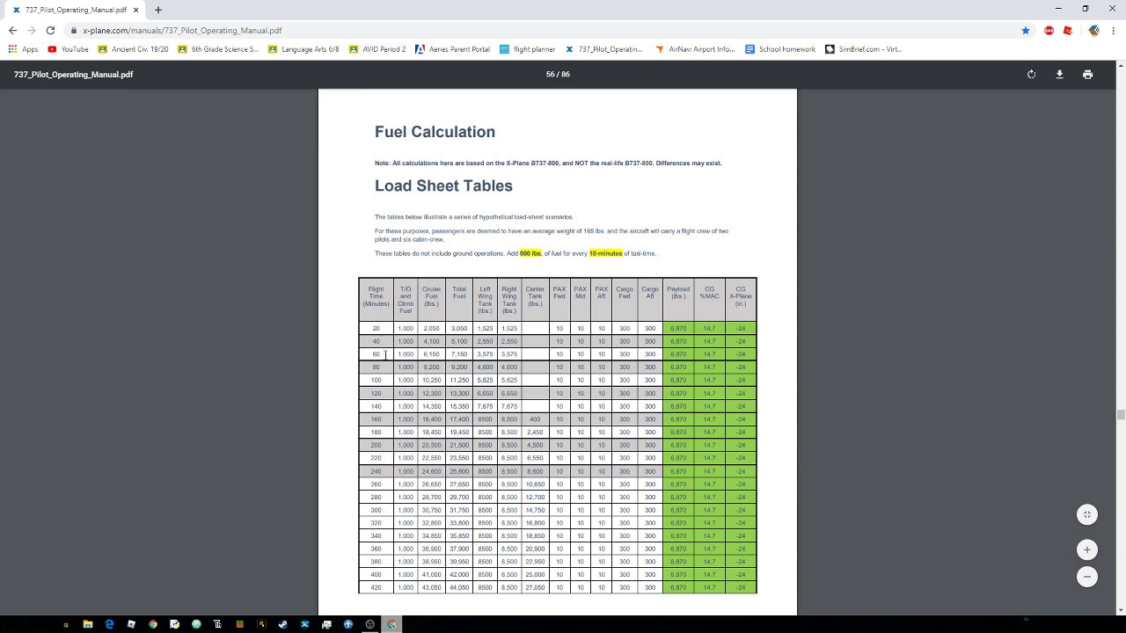
Step: Examine the 60-minute flight time row in the load sheet table for 10 passengers per cabin section
{"action": "left_click_drag", "start_coordinate": [382, 354], "coordinate": [368, 355]}
{"action": "left_click", "coordinate": [380, 355]}
{"action": "left_click_drag", "start_coordinate": [373, 354], "coordinate": [739, 353]}
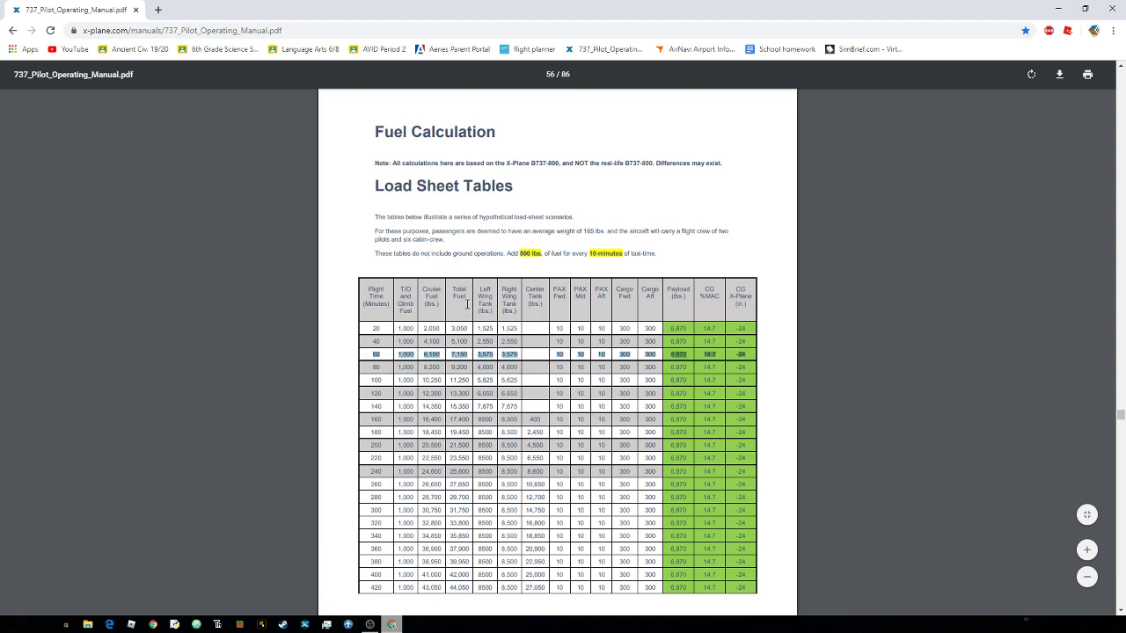
{"action": "left_click", "coordinate": [468, 327]}
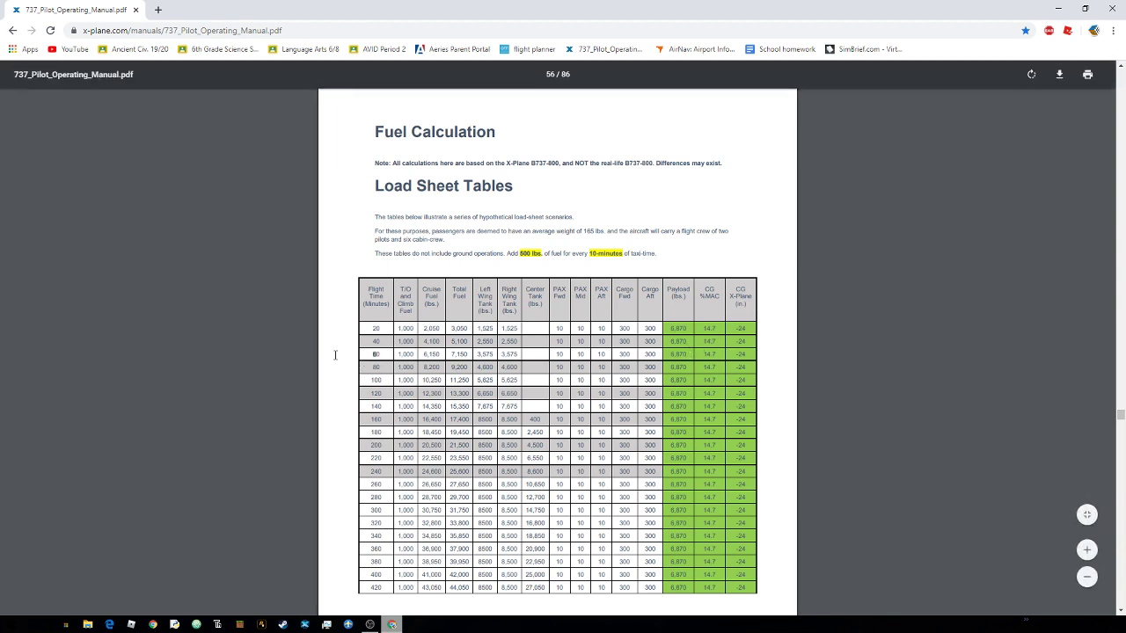
{"action": "left_click", "coordinate": [671, 357]}
Step: Examine the fuel, cargo and payload figures for a 60-minute flight in the page 59 table for 40 passengers per section
{"action": "scroll", "coordinate": [674, 325], "scroll_direction": "down", "scroll_amount": 4}
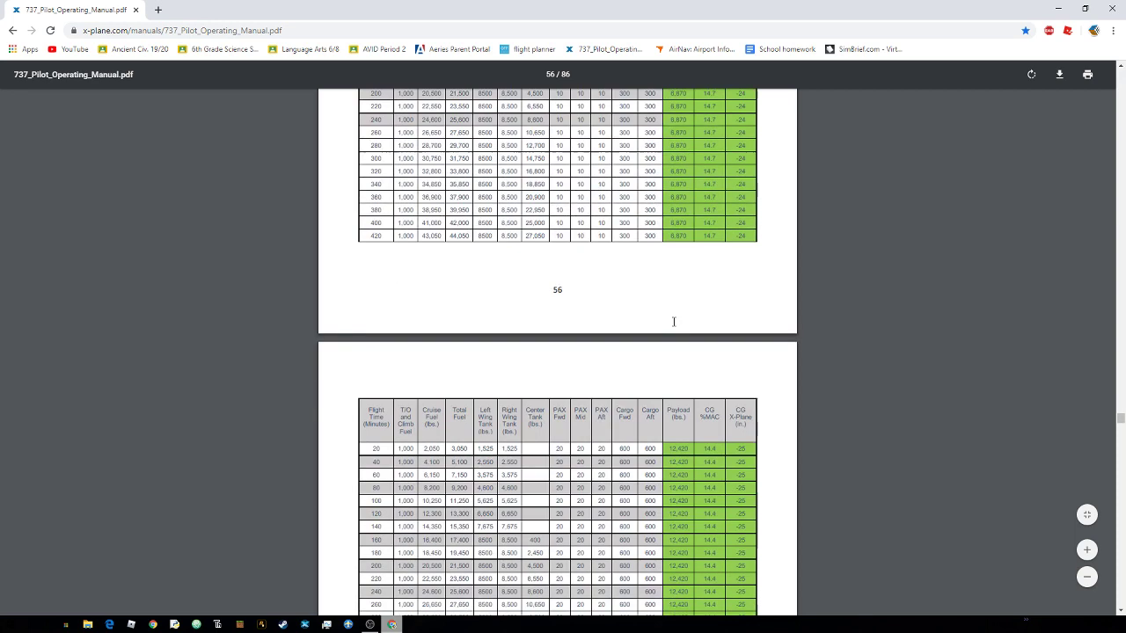
{"action": "scroll", "coordinate": [675, 325], "scroll_direction": "down", "scroll_amount": 16}
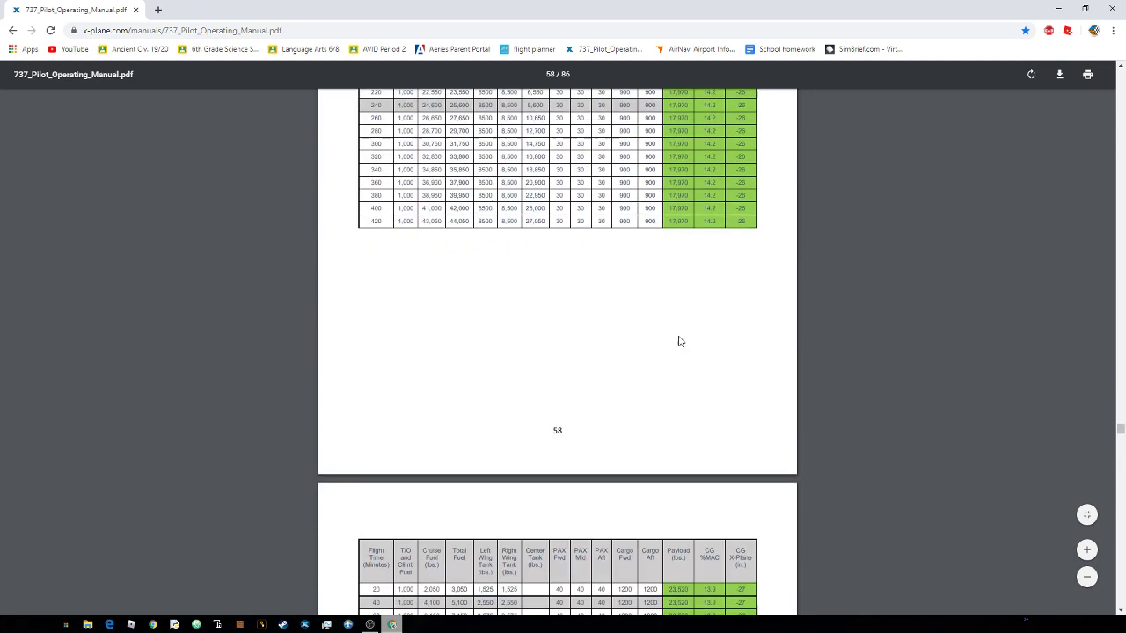
{"action": "scroll", "coordinate": [669, 378], "scroll_direction": "down", "scroll_amount": 1}
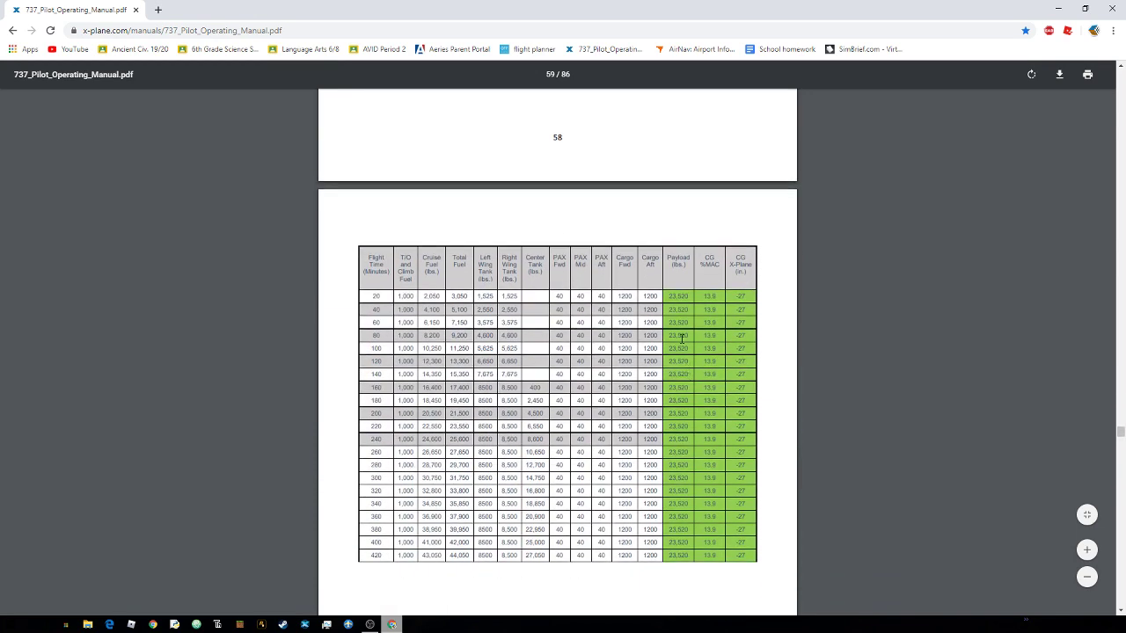
{"action": "left_click_drag", "start_coordinate": [371, 322], "coordinate": [699, 322]}
{"action": "left_click", "coordinate": [685, 325]}
{"action": "left_click_drag", "start_coordinate": [438, 323], "coordinate": [403, 320]}
{"action": "mouse_move", "coordinate": [492, 323]}
{"action": "left_mouse_down"}
{"action": "mouse_move", "coordinate": [476, 323]}
{"action": "mouse_move", "coordinate": [502, 322]}
{"action": "left_mouse_up"}
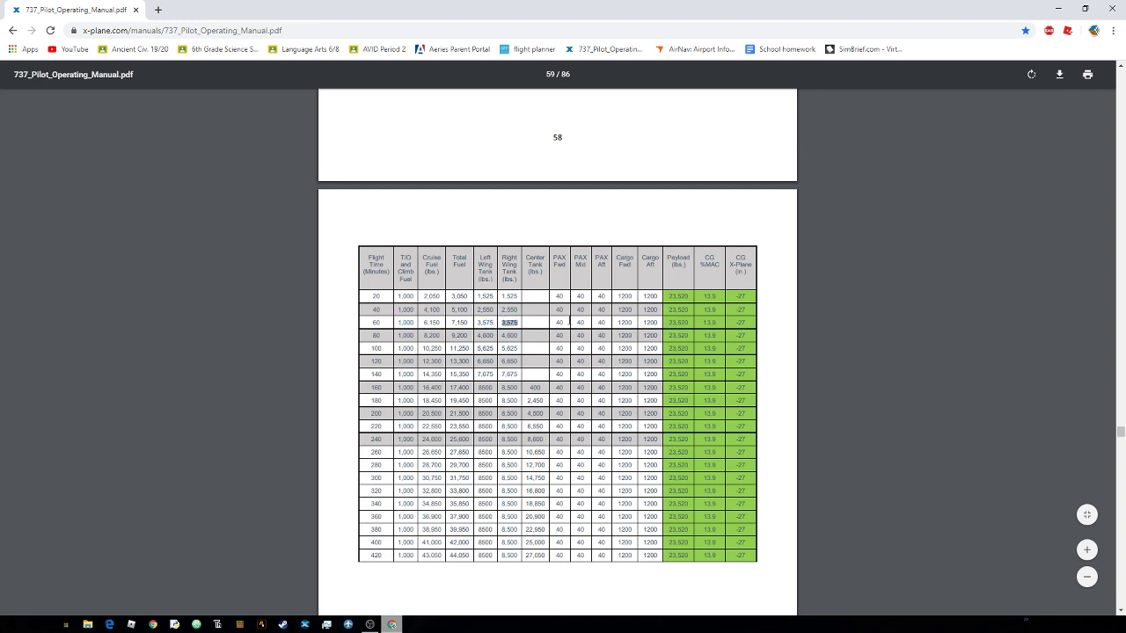
{"action": "left_click", "coordinate": [696, 326]}
{"action": "left_click_drag", "start_coordinate": [384, 323], "coordinate": [400, 323]}
{"action": "left_click_drag", "start_coordinate": [691, 322], "coordinate": [655, 323]}
{"action": "left_click", "coordinate": [670, 306]}
Step: Look over the page 60 load sheet table and return to the first Load Sheet Table on page 56
{"action": "scroll", "coordinate": [578, 361], "scroll_direction": "down", "scroll_amount": 5}
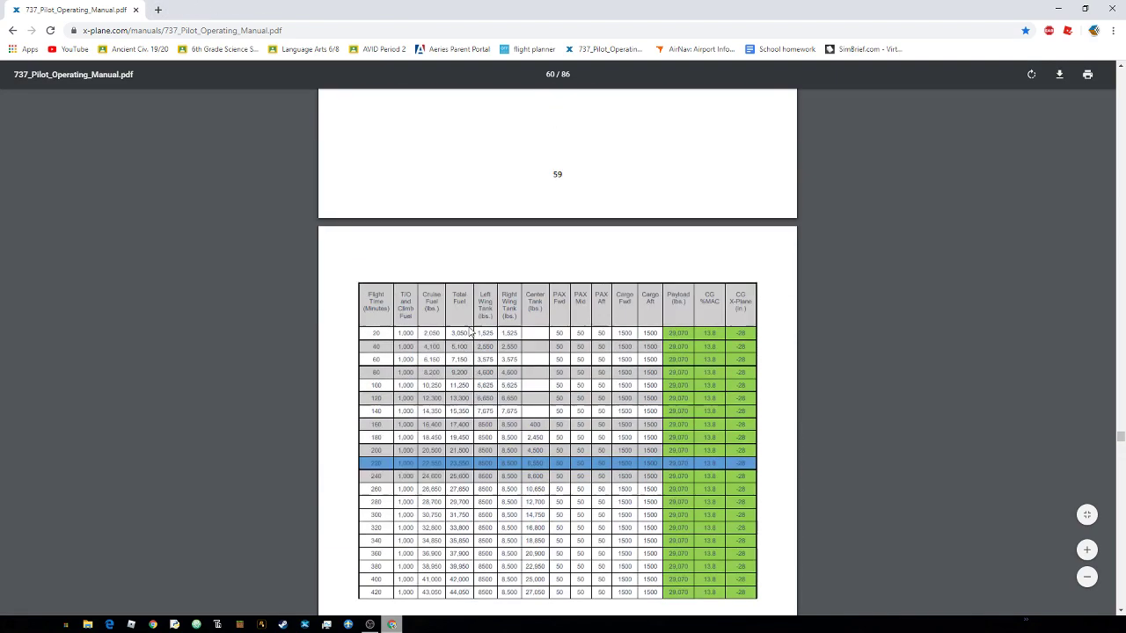
{"action": "scroll", "coordinate": [468, 330], "scroll_direction": "up", "scroll_amount": 5}
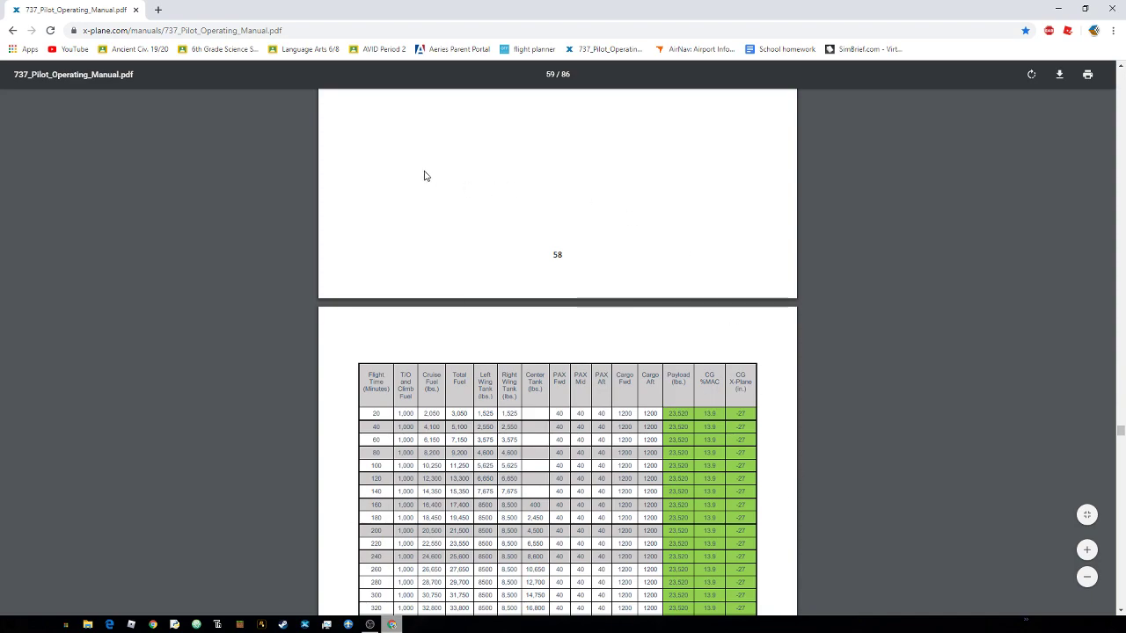
{"action": "scroll", "coordinate": [339, 211], "scroll_direction": "up", "scroll_amount": 5}
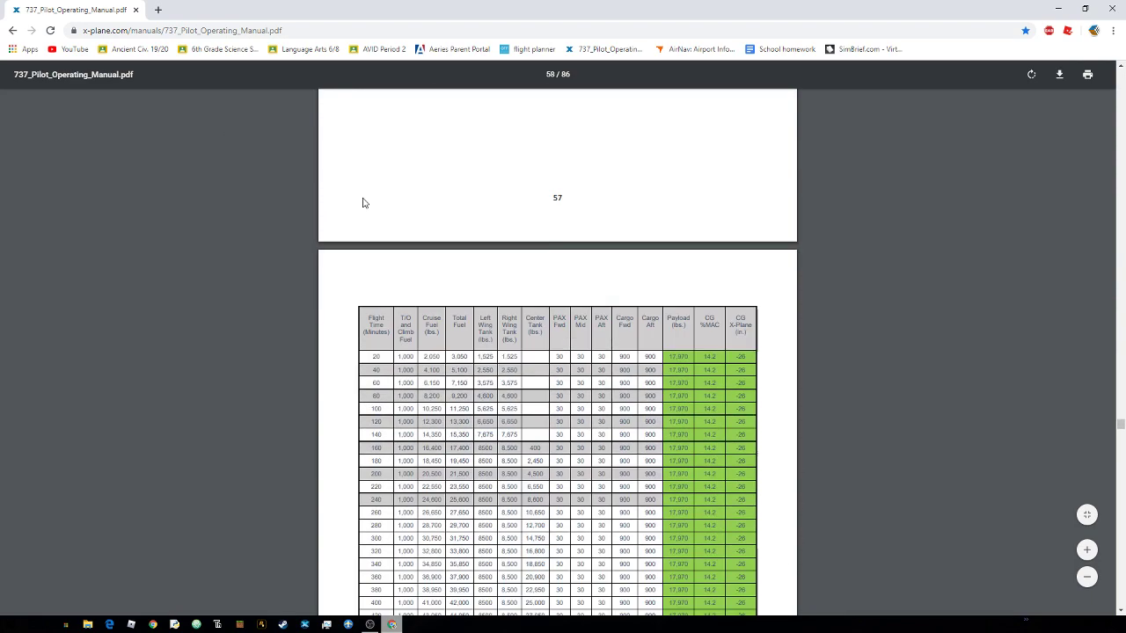
{"action": "scroll", "coordinate": [362, 204], "scroll_direction": "up", "scroll_amount": 5}
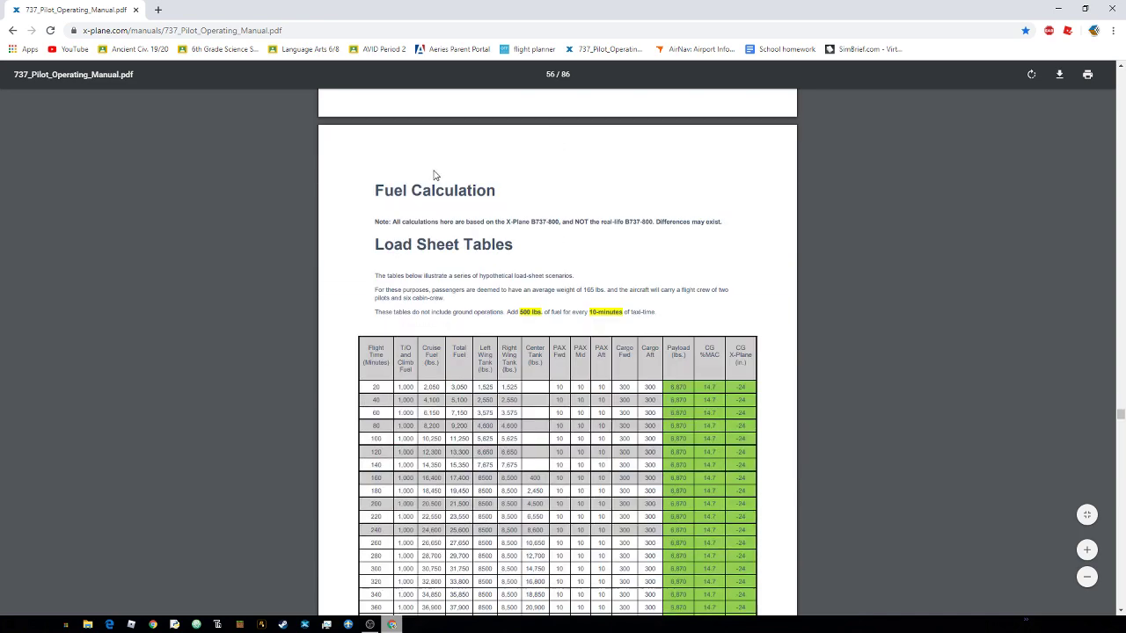
{"action": "scroll", "coordinate": [490, 254], "scroll_direction": "down", "scroll_amount": 1}
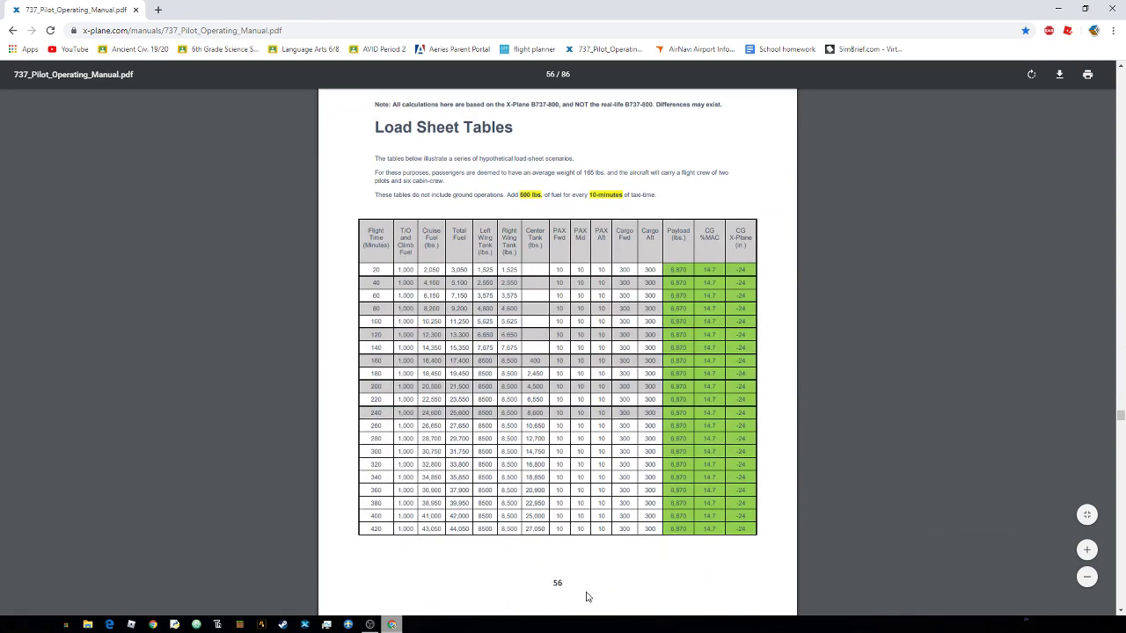
Step: Open Online Flight Planner in a new browser tab and set the departure to KLAX and the destination to KSEA
{"action": "left_click", "coordinate": [159, 9]}
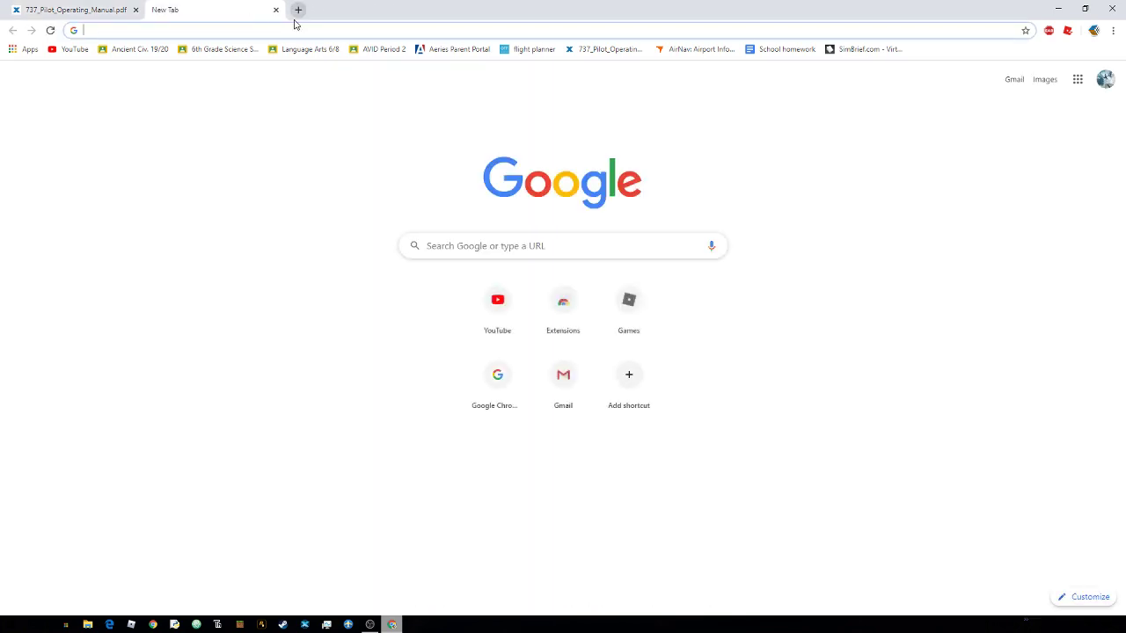
{"action": "left_click", "coordinate": [517, 51]}
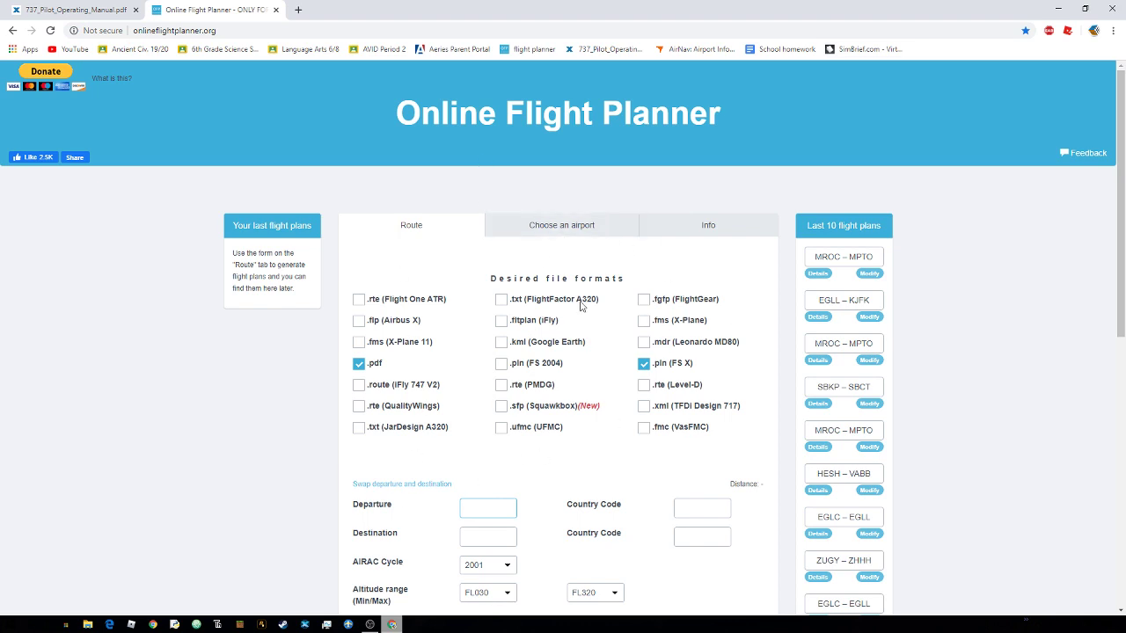
{"action": "scroll", "coordinate": [500, 386], "scroll_direction": "down", "scroll_amount": 2}
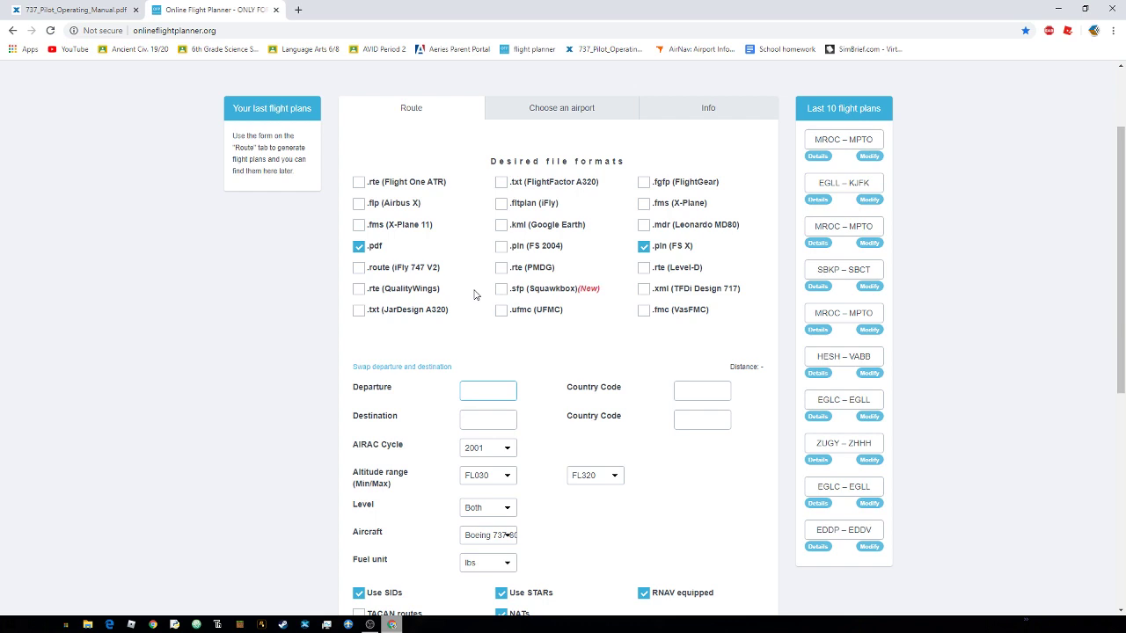
{"action": "type", "text": "KLAX"}
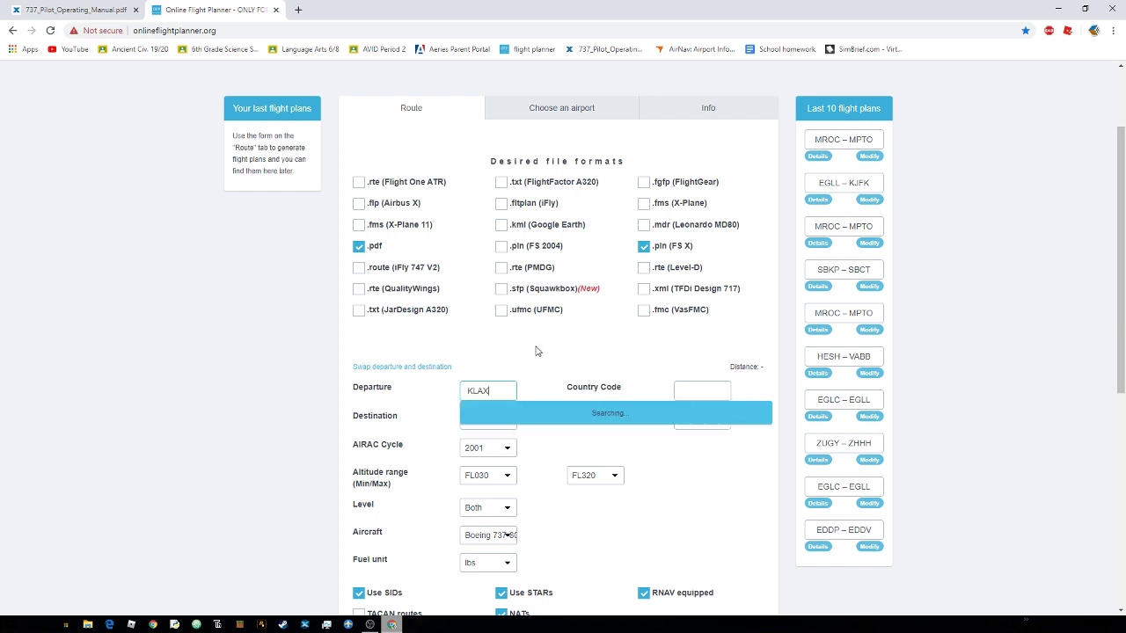
{"action": "key", "text": "Tab"}
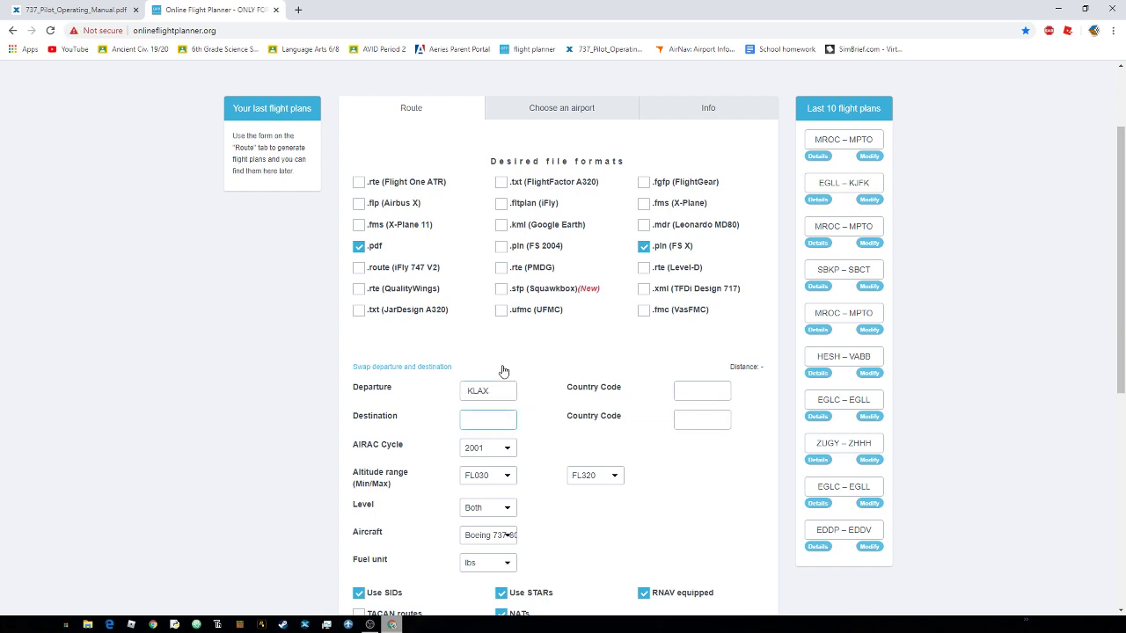
{"action": "type", "text": "KSEA"}
{"action": "key", "text": "Tab"}
{"action": "scroll", "coordinate": [537, 545], "scroll_direction": "down", "scroll_amount": 1}
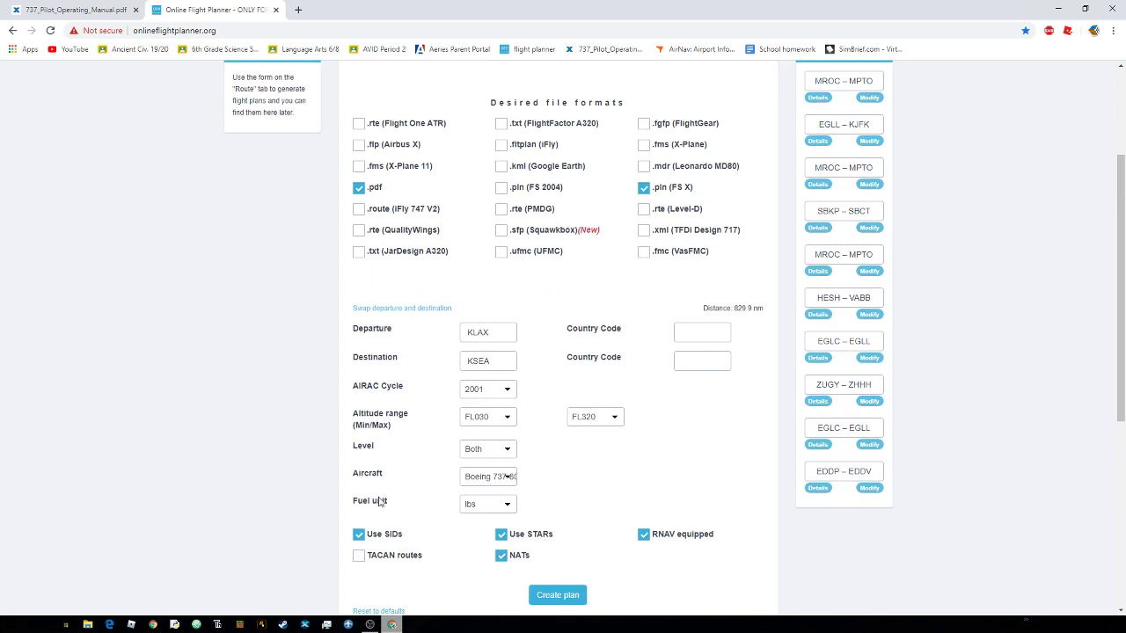
Step: Create the flight plan with lbs as the fuel unit and bring up its fuel quantity table
{"action": "left_click", "coordinate": [507, 503]}
{"action": "left_click", "coordinate": [436, 506]}
{"action": "left_click", "coordinate": [547, 597]}
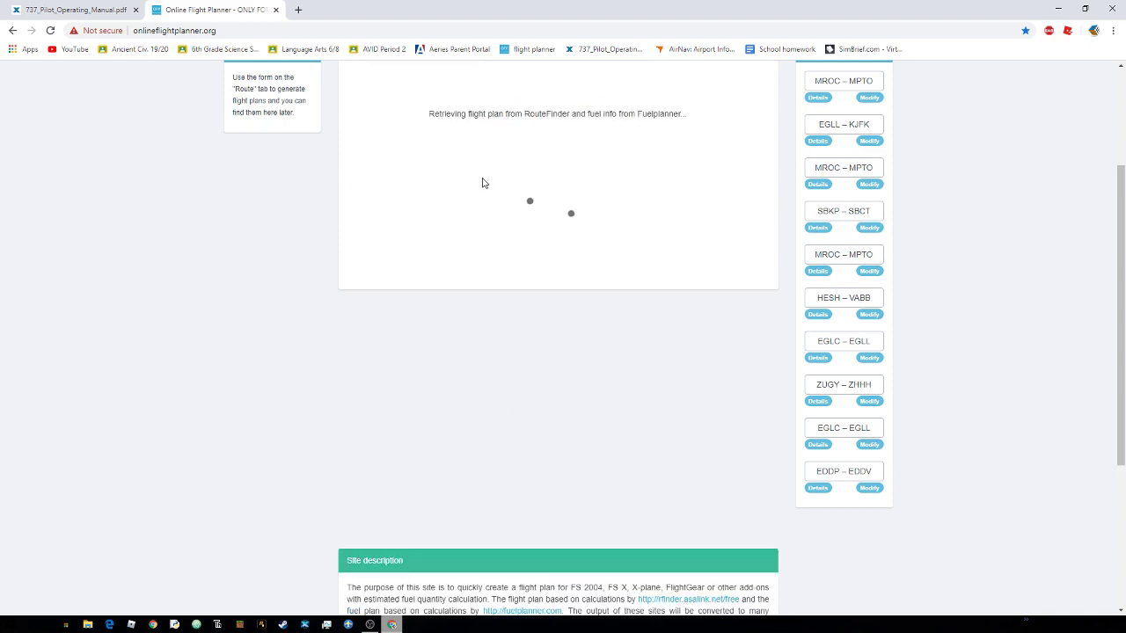
{"action": "scroll", "coordinate": [742, 227], "scroll_direction": "down", "scroll_amount": 3}
{"action": "scroll", "coordinate": [605, 412], "scroll_direction": "down", "scroll_amount": 1}
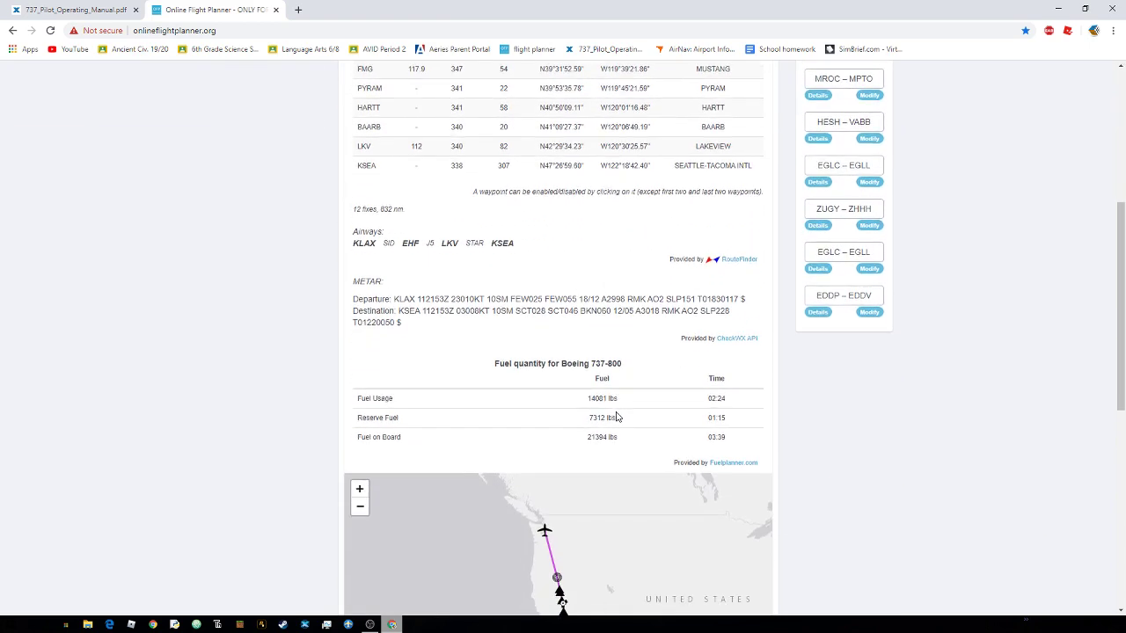
Step: Examine the Fuel on Board amount and time in the plan's fuel quantity table for the Boeing 737-800
{"action": "double_click", "coordinate": [601, 437]}
{"action": "left_click", "coordinate": [590, 448]}
{"action": "left_click_drag", "start_coordinate": [727, 438], "coordinate": [715, 442]}
{"action": "left_click", "coordinate": [693, 447]}
{"action": "left_click", "coordinate": [655, 440]}
{"action": "left_click_drag", "start_coordinate": [326, 444], "coordinate": [759, 444]}
{"action": "left_click", "coordinate": [615, 437]}
{"action": "double_click", "coordinate": [605, 437]}
{"action": "left_click_drag", "start_coordinate": [646, 444], "coordinate": [772, 440]}
{"action": "left_click", "coordinate": [750, 442]}
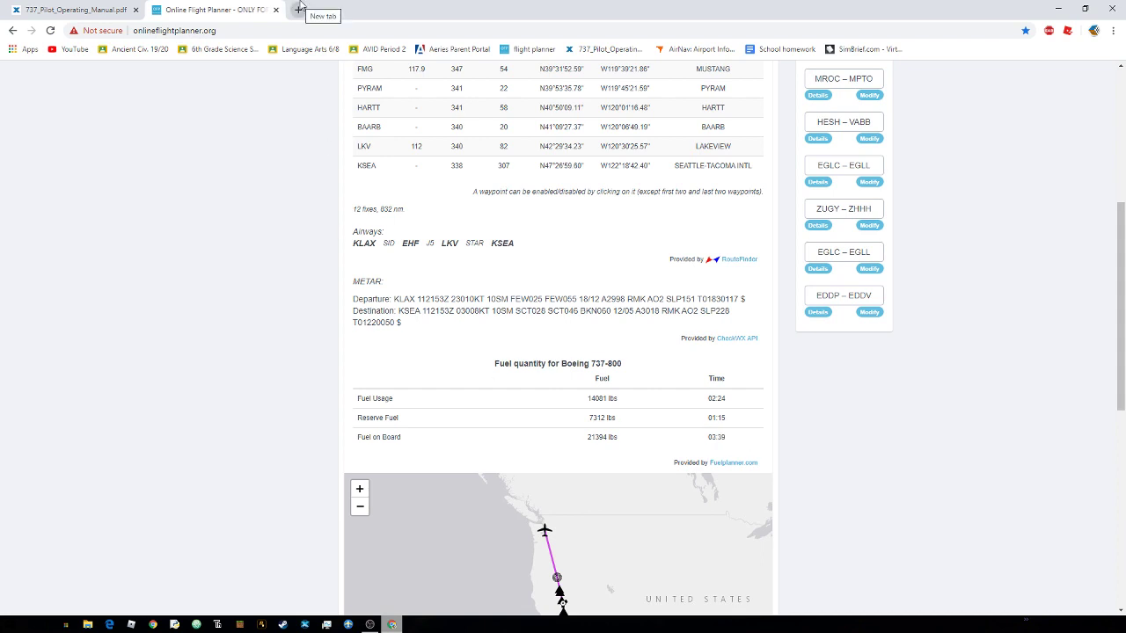
Step: Open SimBrief's new flight page in another browser tab and set departure to KLAX and arrival to KSEA
{"action": "left_click", "coordinate": [299, 9]}
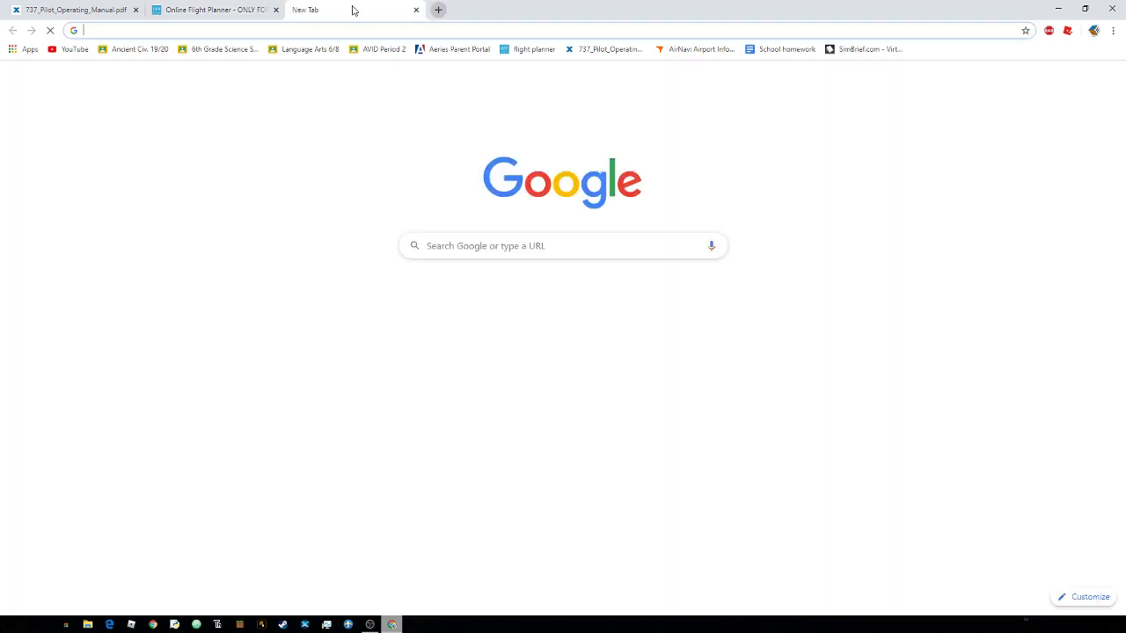
{"action": "left_click", "coordinate": [843, 50]}
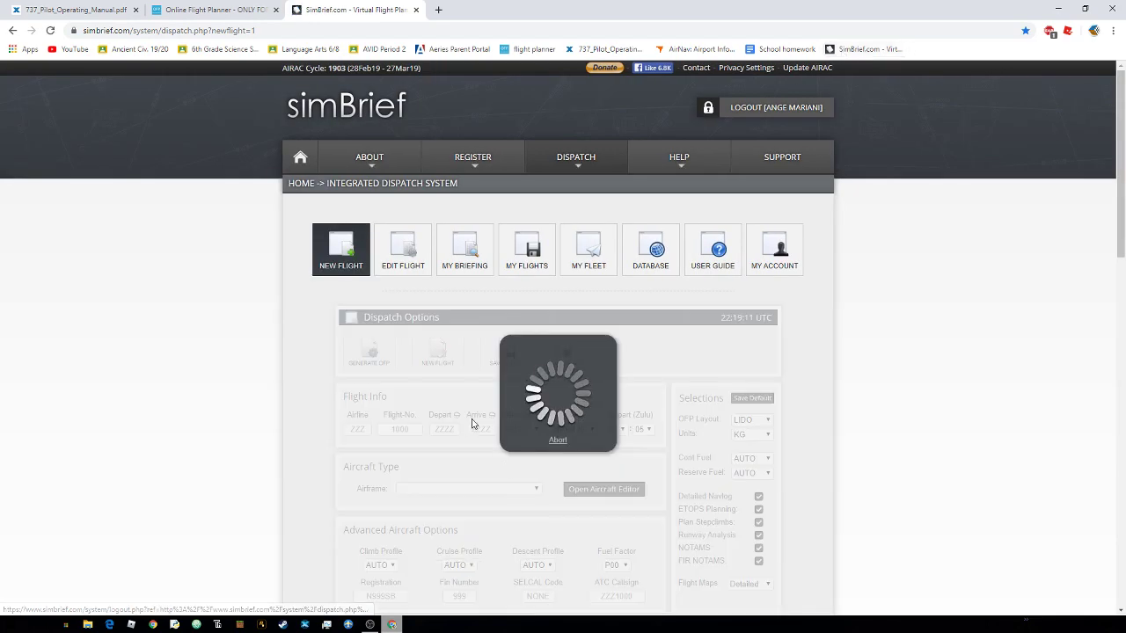
{"action": "left_click", "coordinate": [242, 13]}
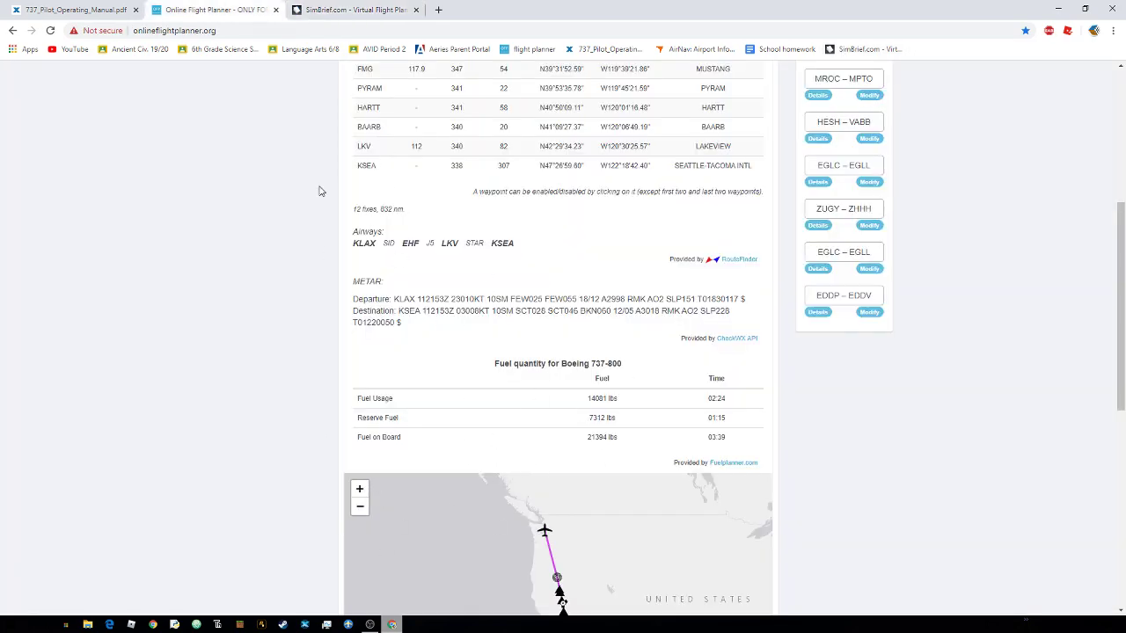
{"action": "left_click", "coordinate": [324, 11]}
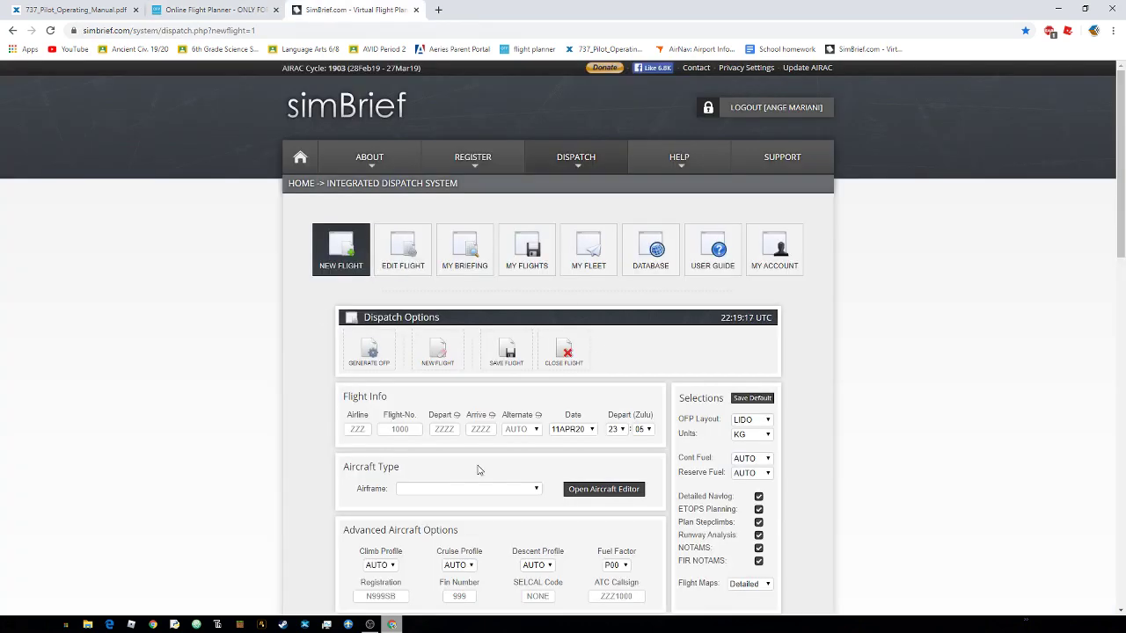
{"action": "left_click", "coordinate": [441, 429]}
{"action": "type", "text": "KLAX"}
{"action": "left_click", "coordinate": [483, 427]}
{"action": "type", "text": "KSEA"}
Step: Choose the A359 - A350-900 airframe as the flight's aircraft type
{"action": "left_click", "coordinate": [445, 484]}
{"action": "scroll", "coordinate": [446, 453], "scroll_direction": "down", "scroll_amount": 1}
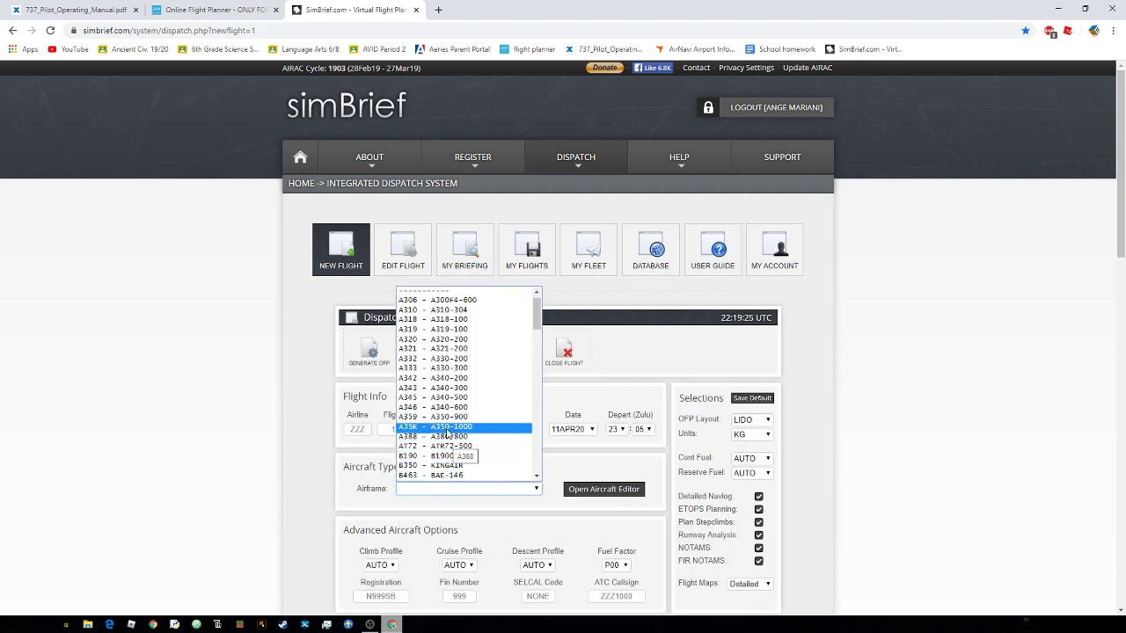
{"action": "left_click", "coordinate": [447, 417]}
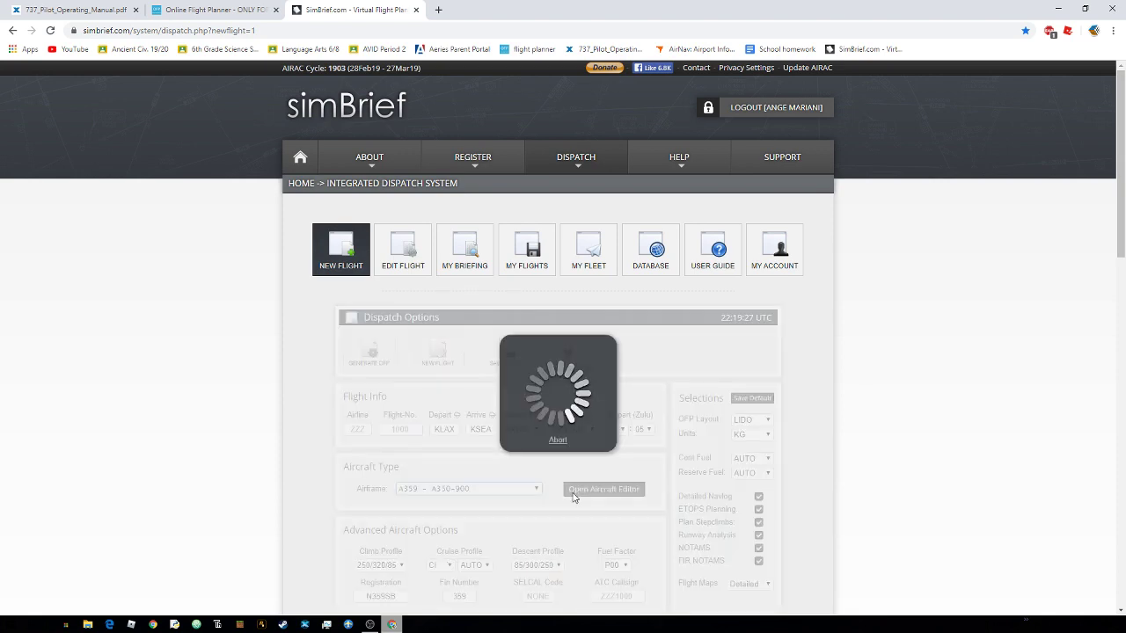
Step: Review the flight's optional entries, suggested routes and route map, and return to the dispatch options
{"action": "scroll", "coordinate": [535, 475], "scroll_direction": "down", "scroll_amount": 2}
{"action": "scroll", "coordinate": [536, 475], "scroll_direction": "down", "scroll_amount": 2}
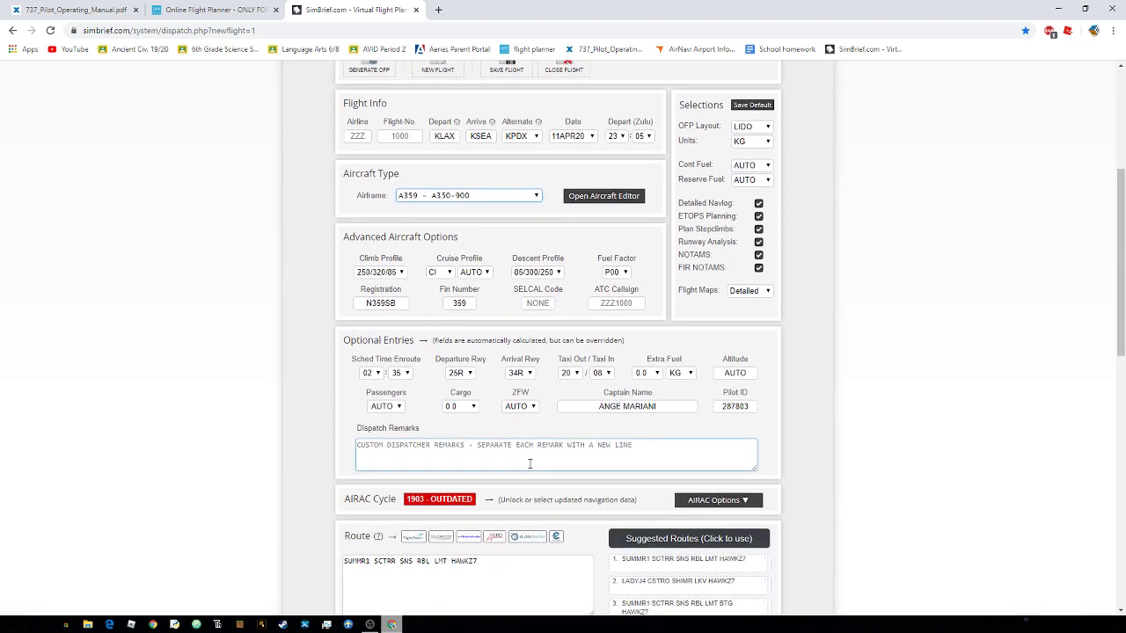
{"action": "scroll", "coordinate": [530, 464], "scroll_direction": "down", "scroll_amount": 3}
{"action": "scroll", "coordinate": [532, 458], "scroll_direction": "up", "scroll_amount": 1}
{"action": "scroll", "coordinate": [536, 450], "scroll_direction": "down", "scroll_amount": 4}
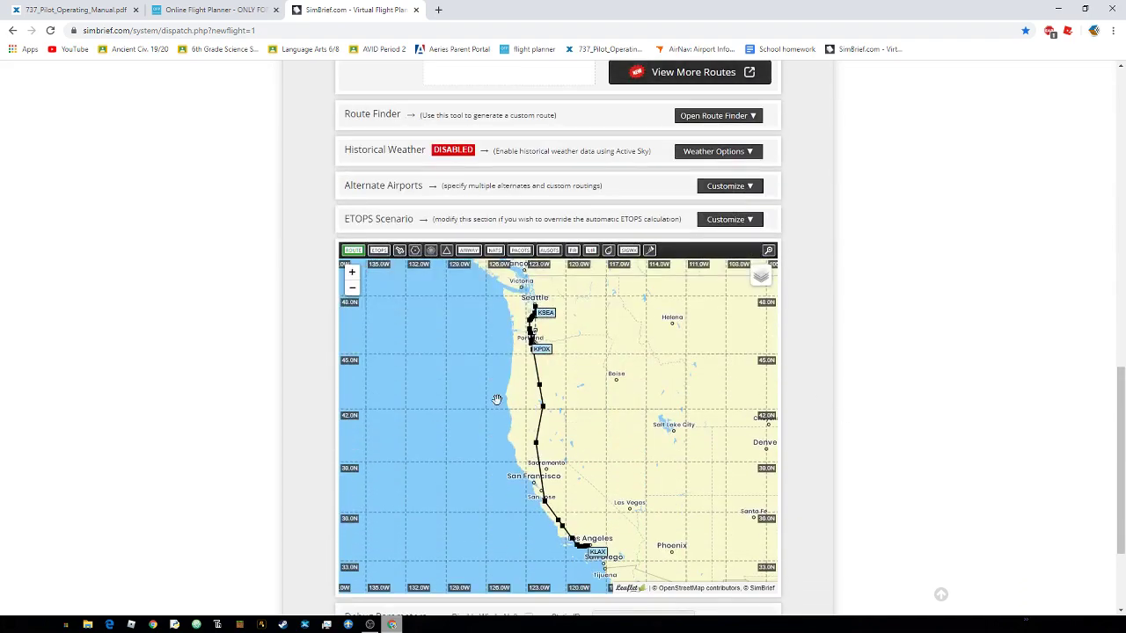
{"action": "scroll", "coordinate": [924, 335], "scroll_direction": "up", "scroll_amount": 5}
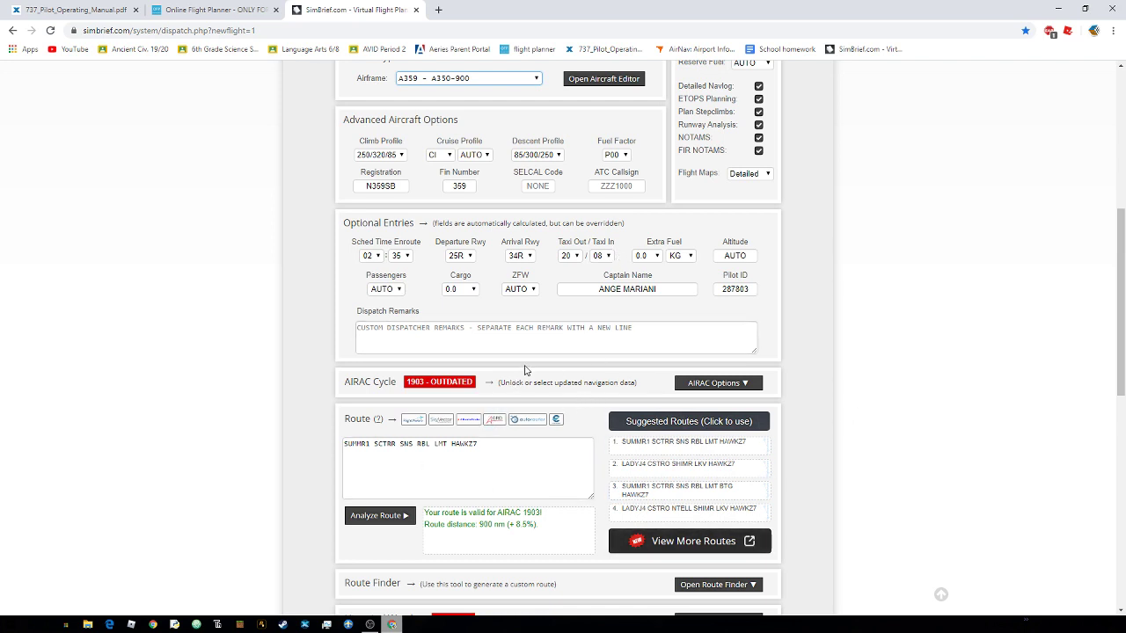
{"action": "scroll", "coordinate": [497, 361], "scroll_direction": "up", "scroll_amount": 4}
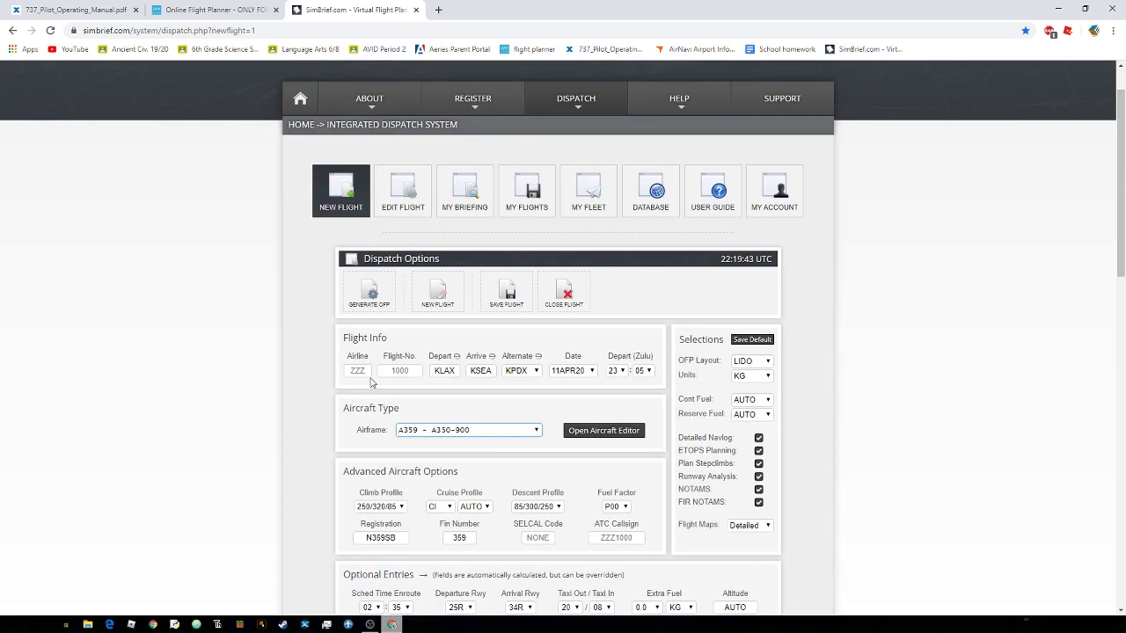
Step: Generate the KLAX to KSEA flight plan from the dispatch options and check the Block Fuel in its OFP summary
{"action": "scroll", "coordinate": [329, 312], "scroll_direction": "up", "scroll_amount": 1}
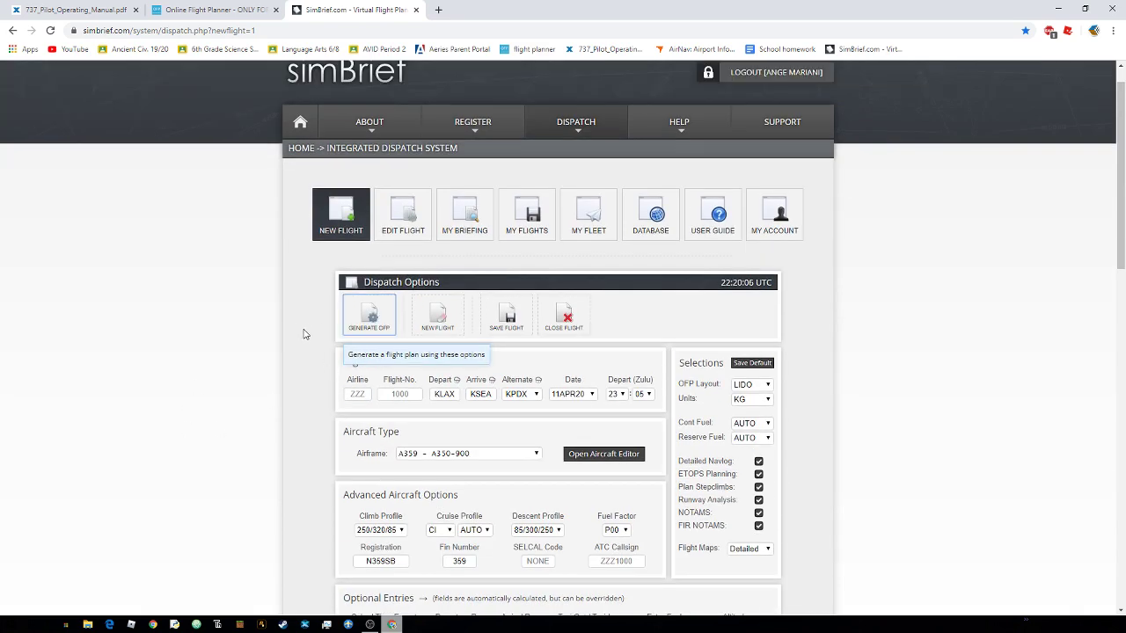
{"action": "left_click", "coordinate": [370, 317]}
{"action": "left_click", "coordinate": [539, 371]}
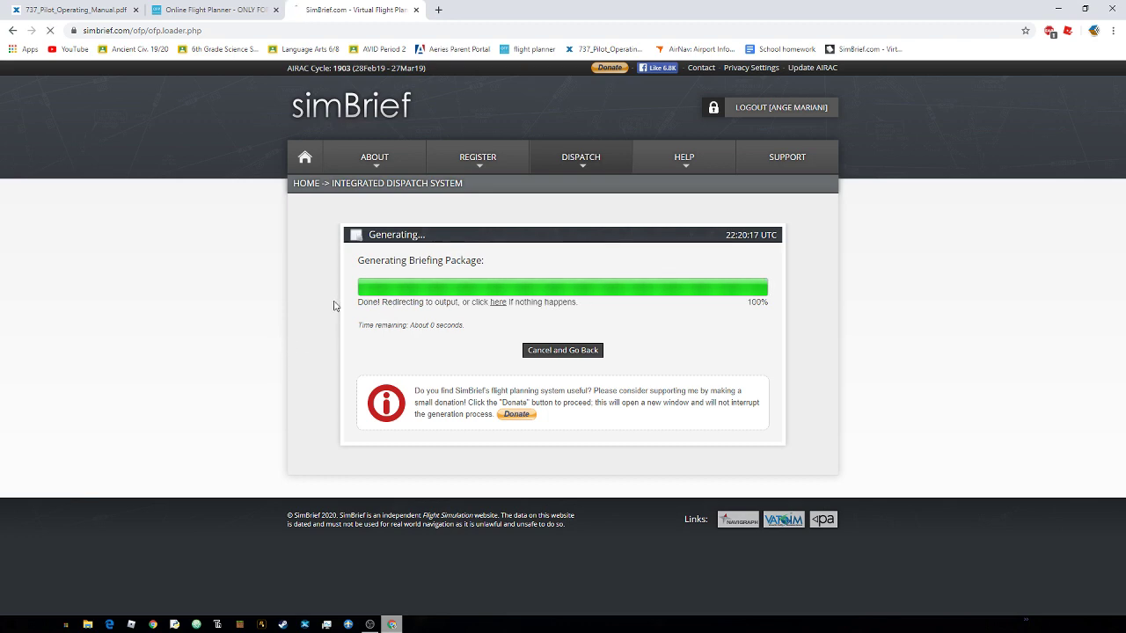
{"action": "scroll", "coordinate": [183, 364], "scroll_direction": "down", "scroll_amount": 2}
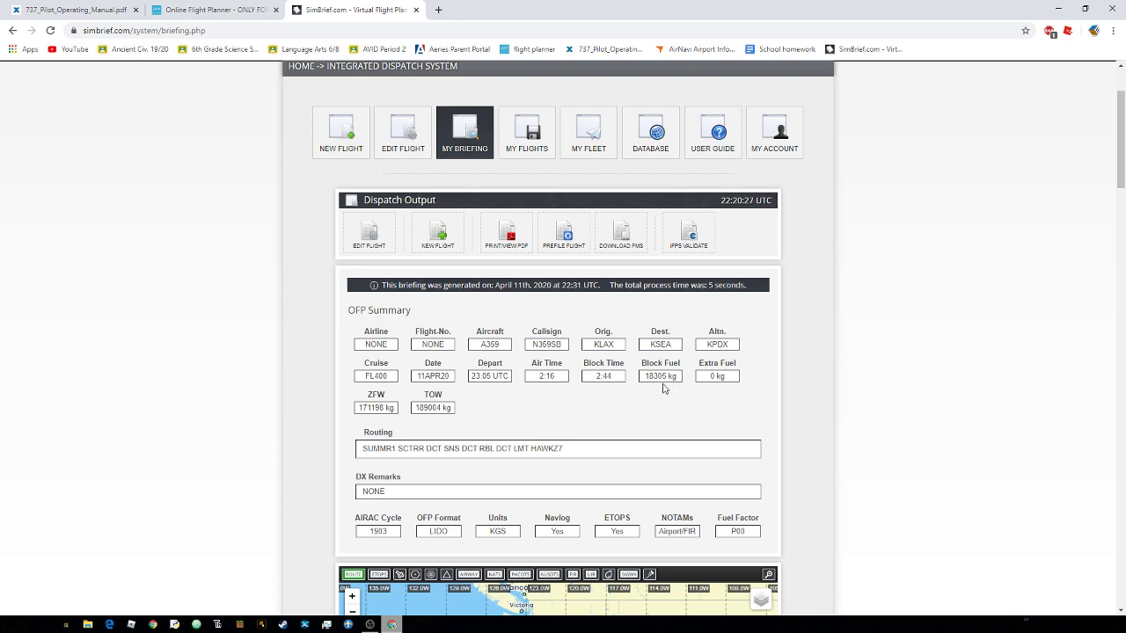
{"action": "scroll", "coordinate": [654, 392], "scroll_direction": "up", "scroll_amount": 1}
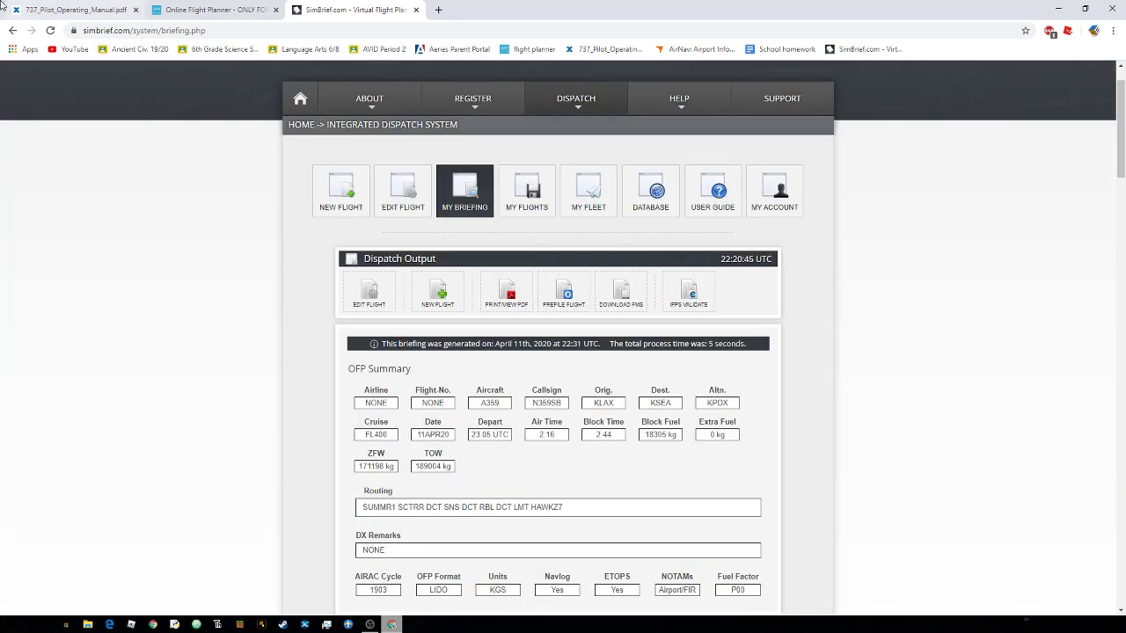
Step: Revisit the 737 manual's load sheet tables and the Online Flight Planner page, and return to SimBrief's OFP summary
{"action": "left_click", "coordinate": [74, 9]}
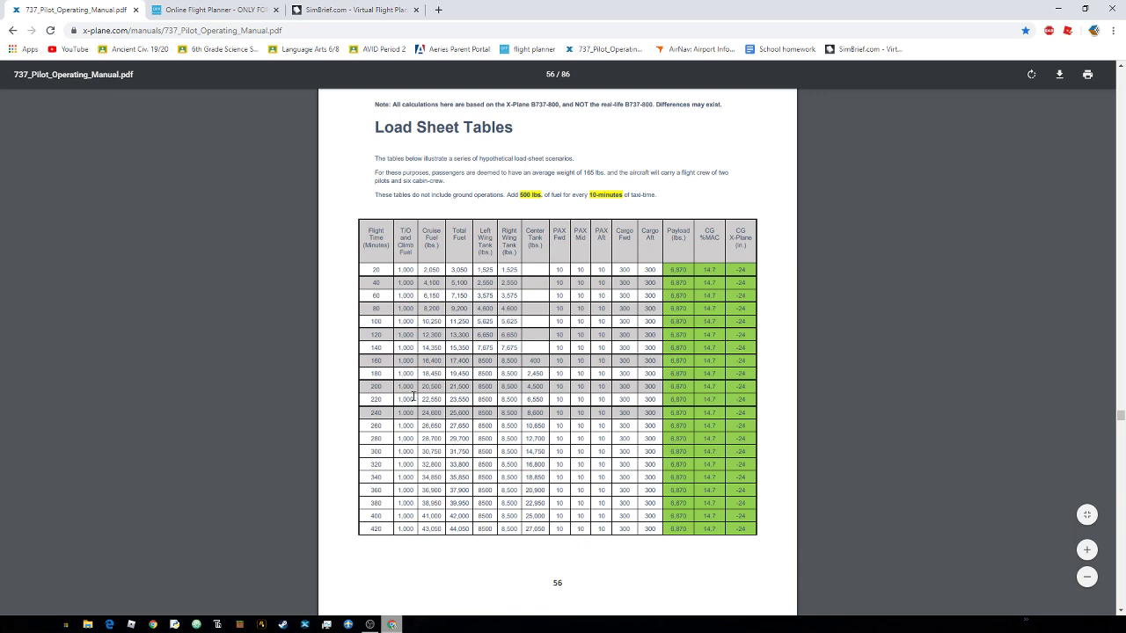
{"action": "left_click", "coordinate": [185, 10]}
{"action": "left_click", "coordinate": [361, 7]}
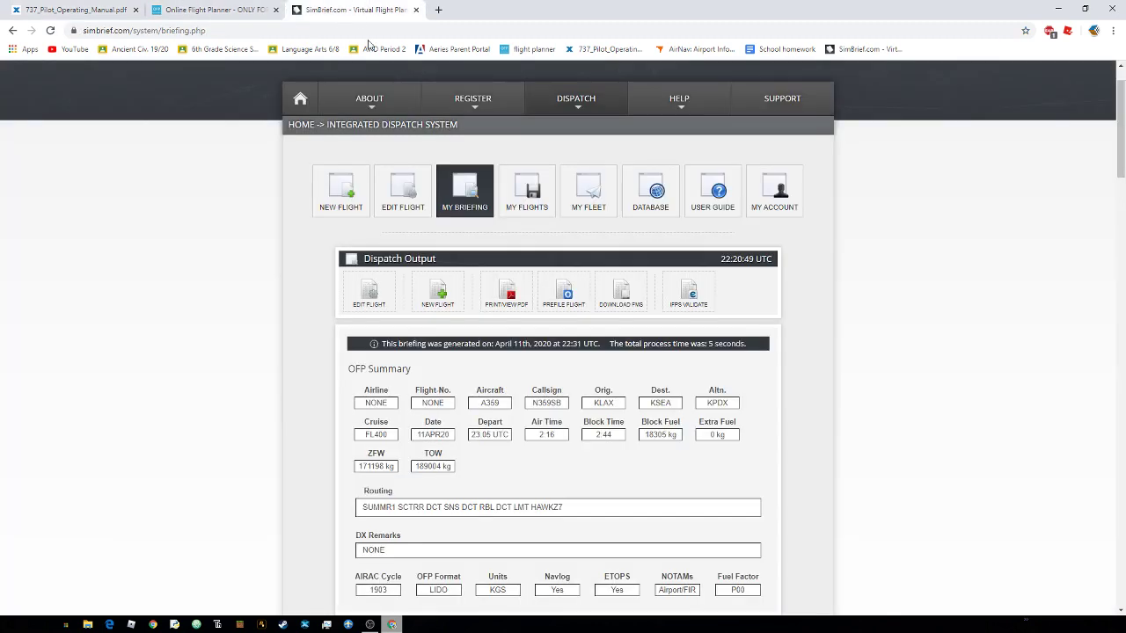
{"action": "scroll", "coordinate": [203, 334], "scroll_direction": "down", "scroll_amount": 9}
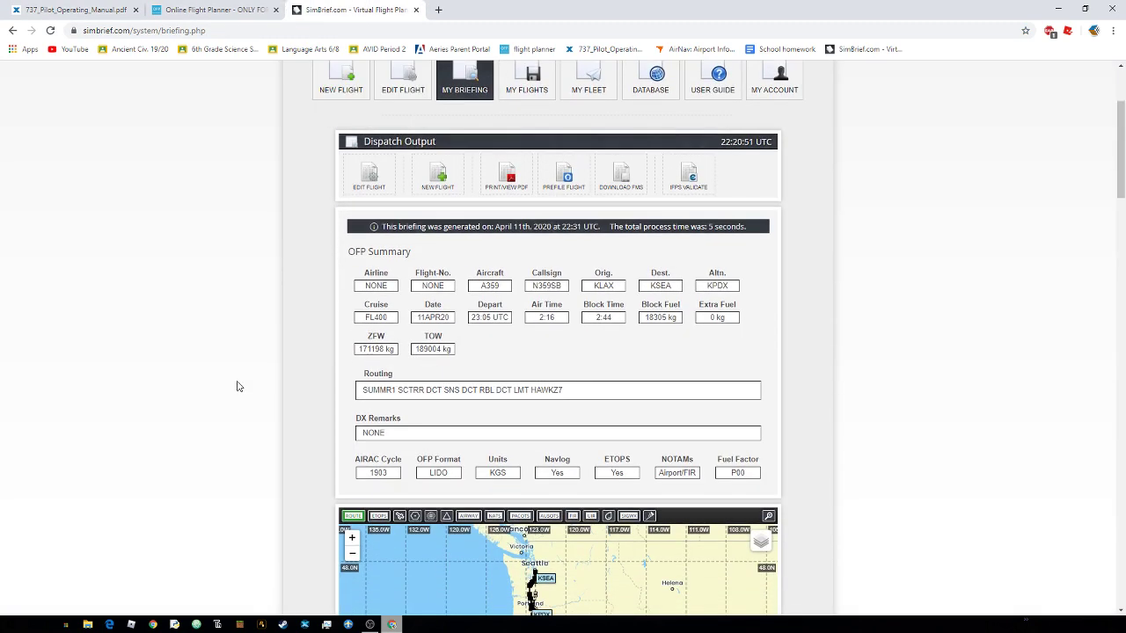
{"action": "scroll", "coordinate": [217, 361], "scroll_direction": "up", "scroll_amount": 9}
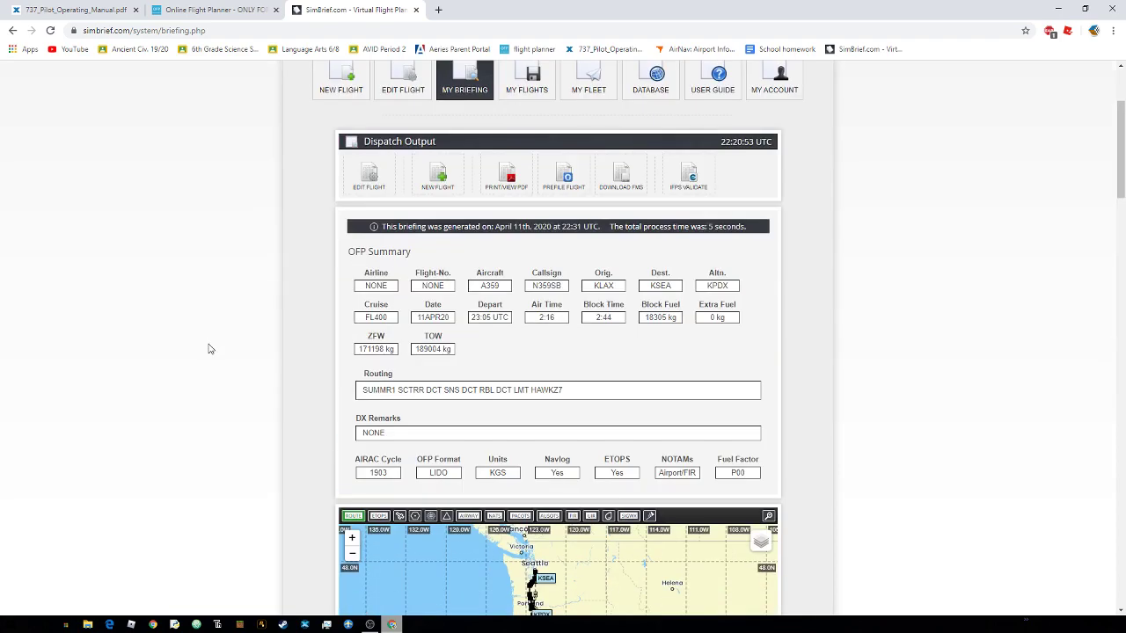